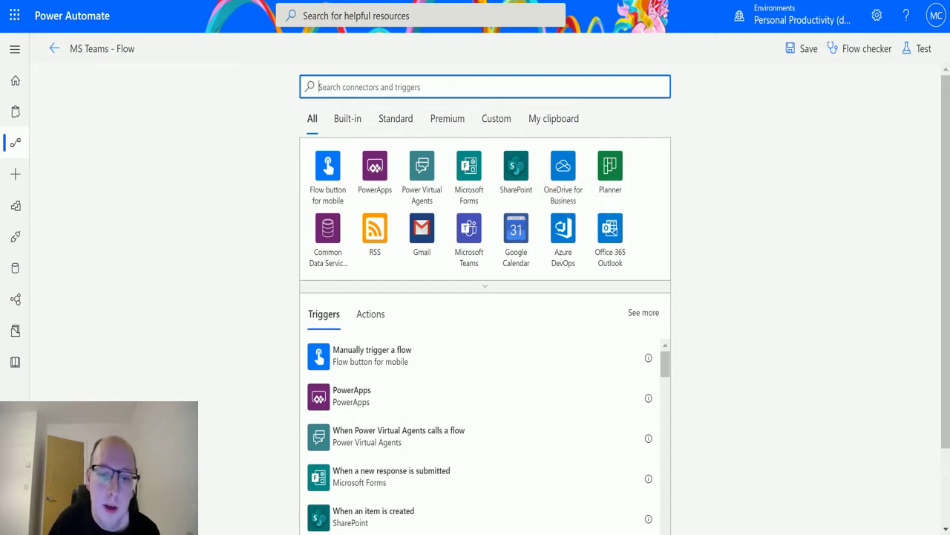
Set the flow's trigger to Microsoft Teams 'For a selected message', briefly toggling its advanced options
{"action": "left_click", "coordinate": [479, 244]}
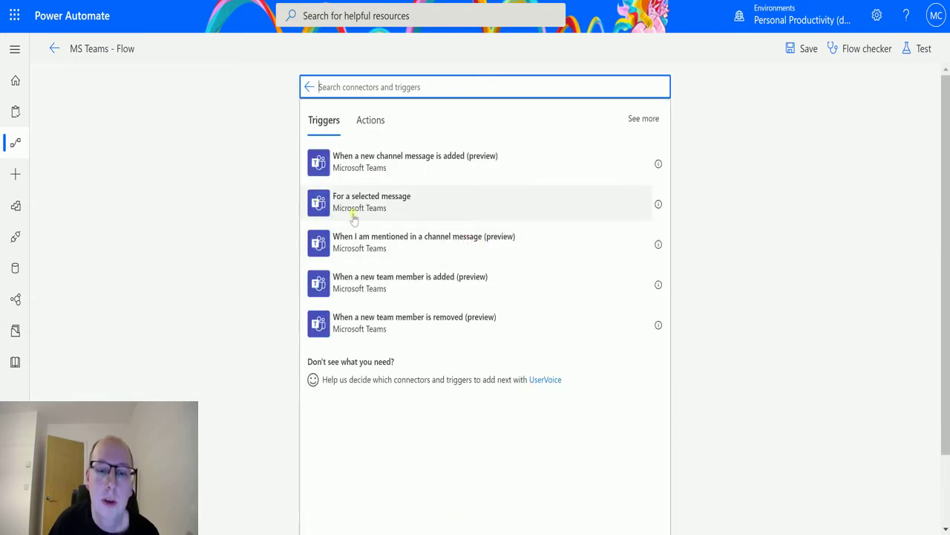
{"action": "left_click", "coordinate": [407, 213]}
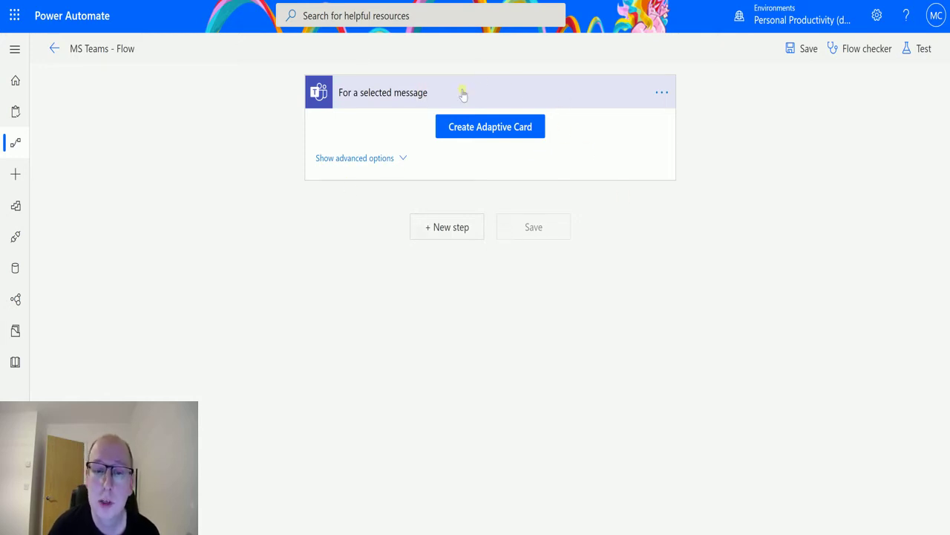
{"action": "left_click", "coordinate": [377, 157]}
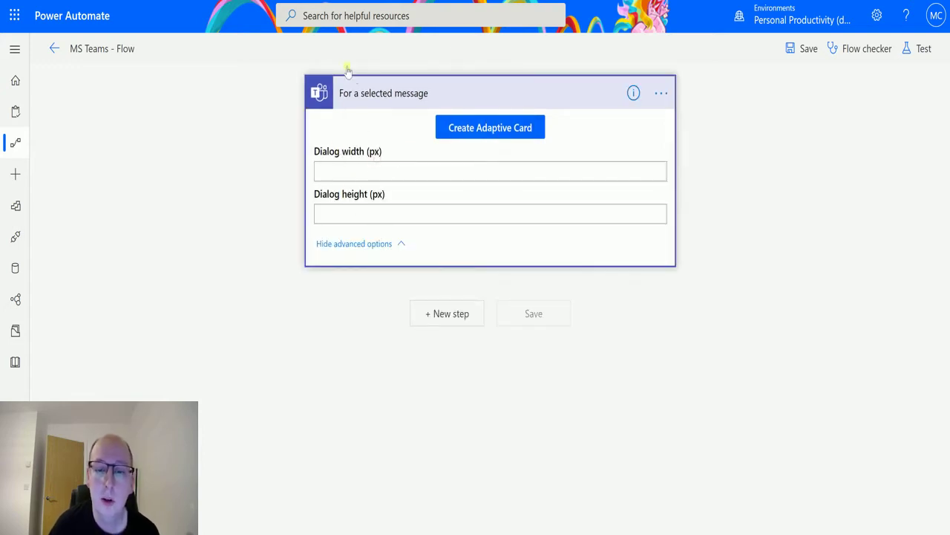
{"action": "left_click", "coordinate": [370, 245]}
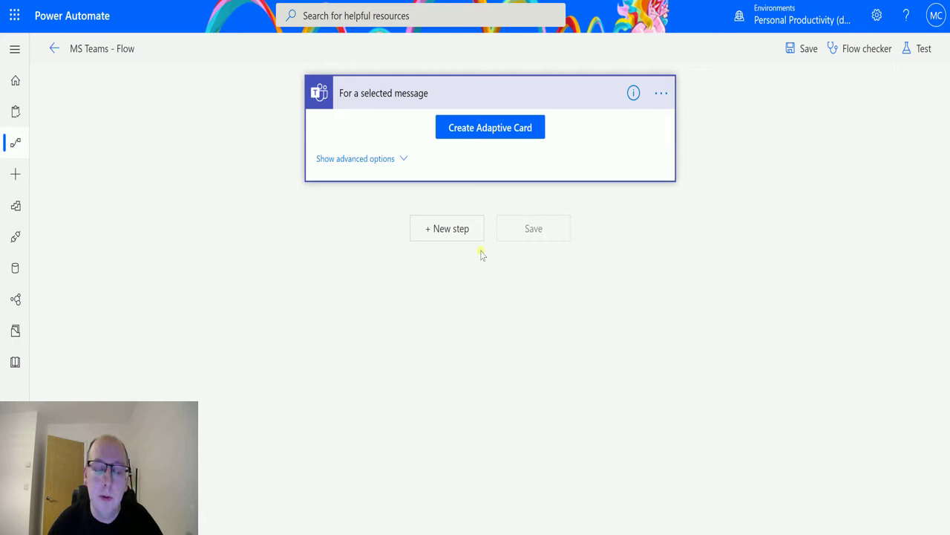
Add a Compose action as a new step after the trigger
{"action": "left_click", "coordinate": [468, 227]}
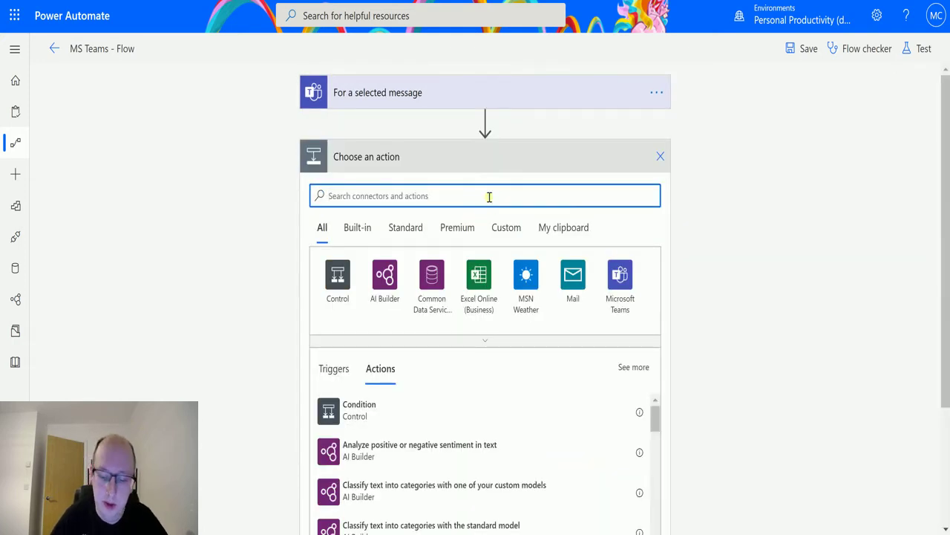
{"action": "type", "text": "compose"}
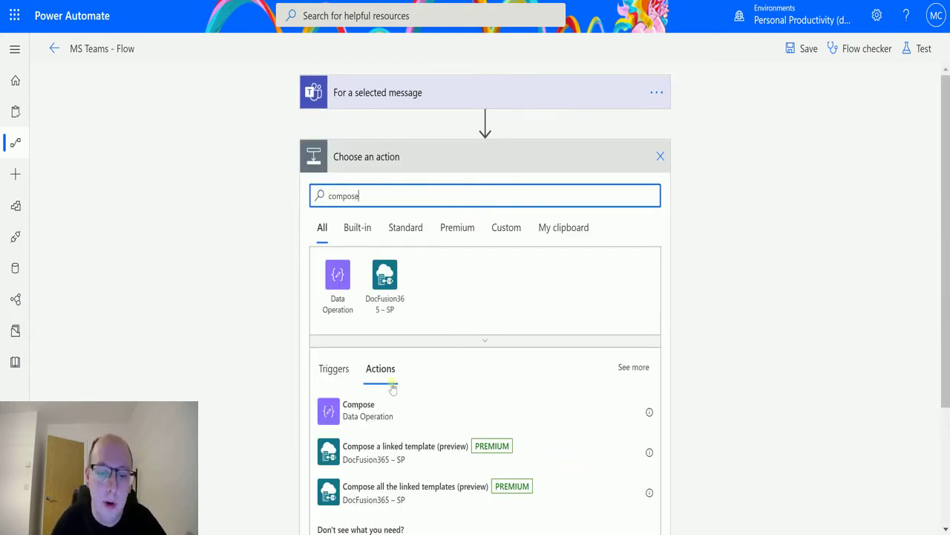
{"action": "left_click", "coordinate": [375, 405]}
Fill the Compose inputs with the Plain Text Message Content and team dynamic values
{"action": "left_click", "coordinate": [365, 207]}
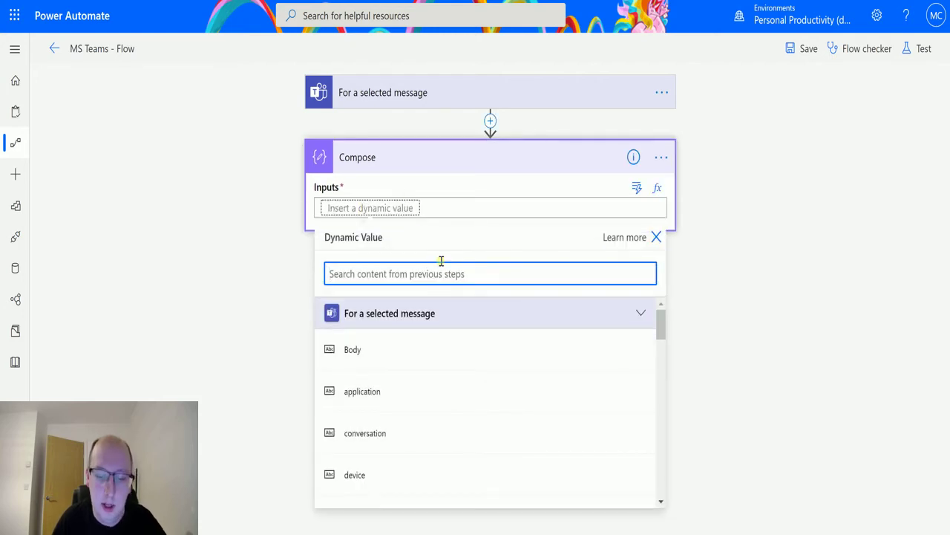
{"action": "type", "text": "plain"}
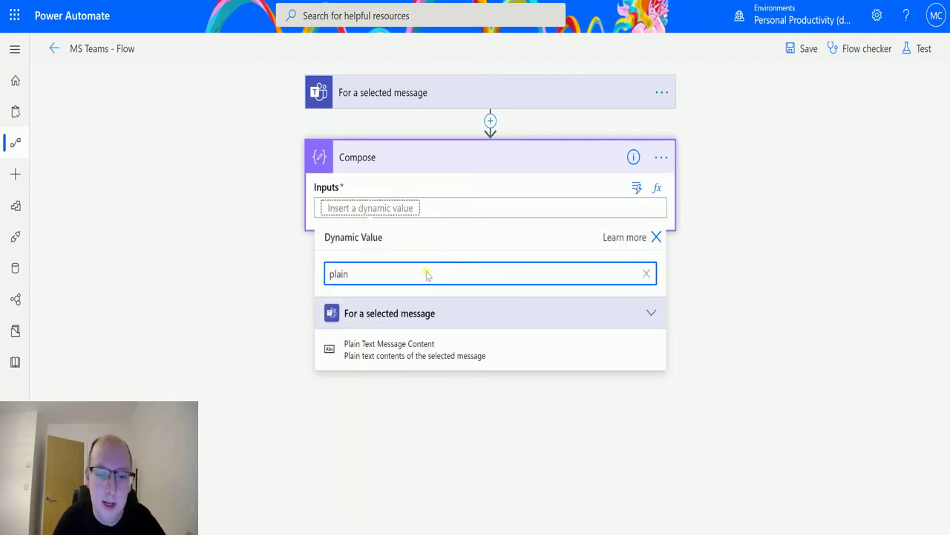
{"action": "left_click", "coordinate": [437, 353]}
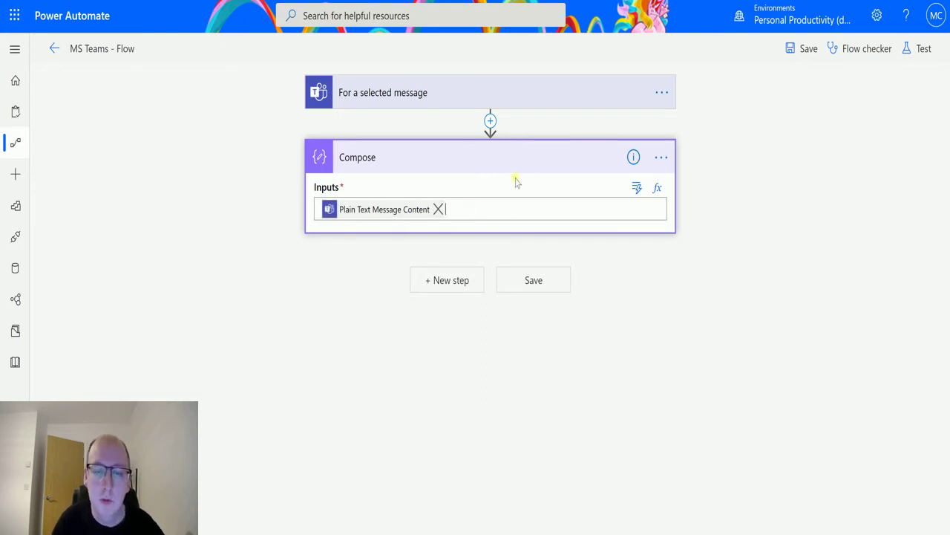
{"action": "left_click", "coordinate": [508, 208]}
{"action": "scroll", "coordinate": [432, 378], "scroll_direction": "down", "scroll_amount": 6}
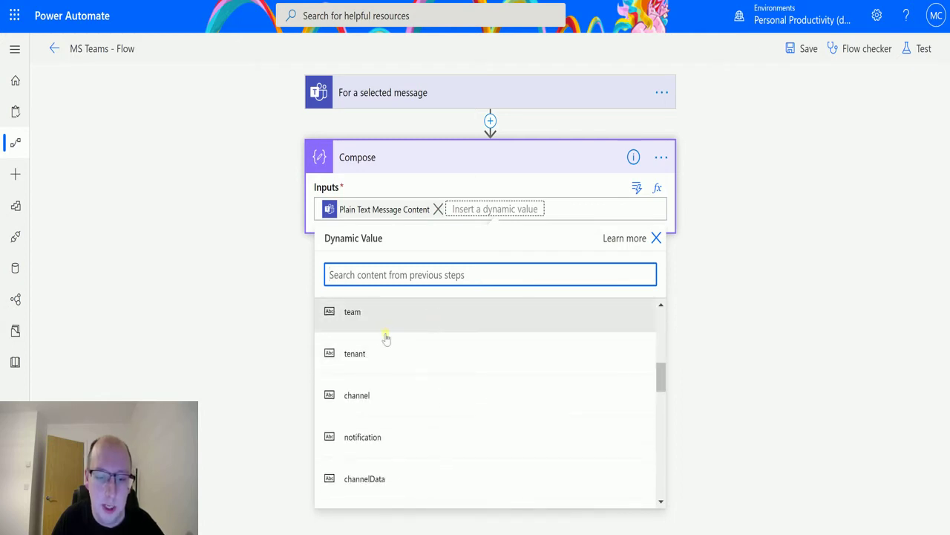
{"action": "scroll", "coordinate": [416, 345], "scroll_direction": "down", "scroll_amount": 1}
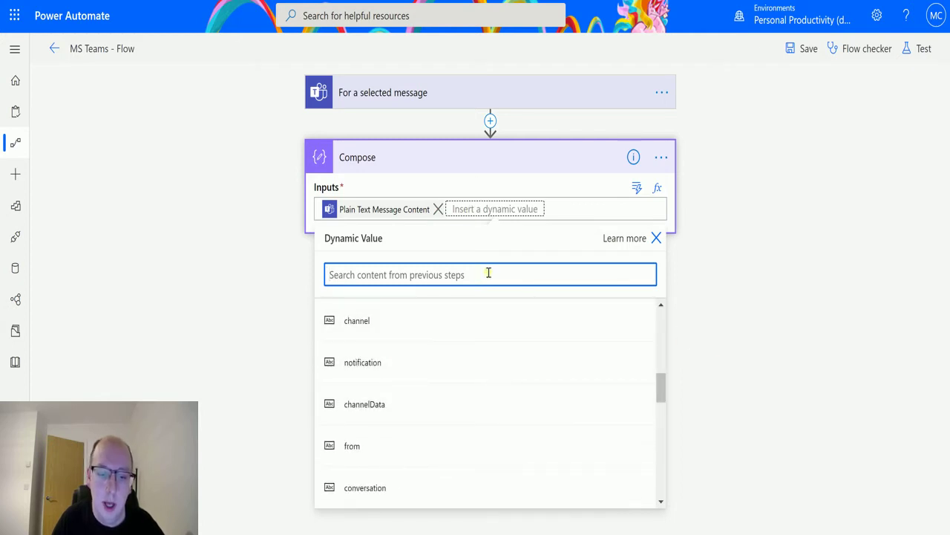
{"action": "scroll", "coordinate": [442, 356], "scroll_direction": "up", "scroll_amount": 1}
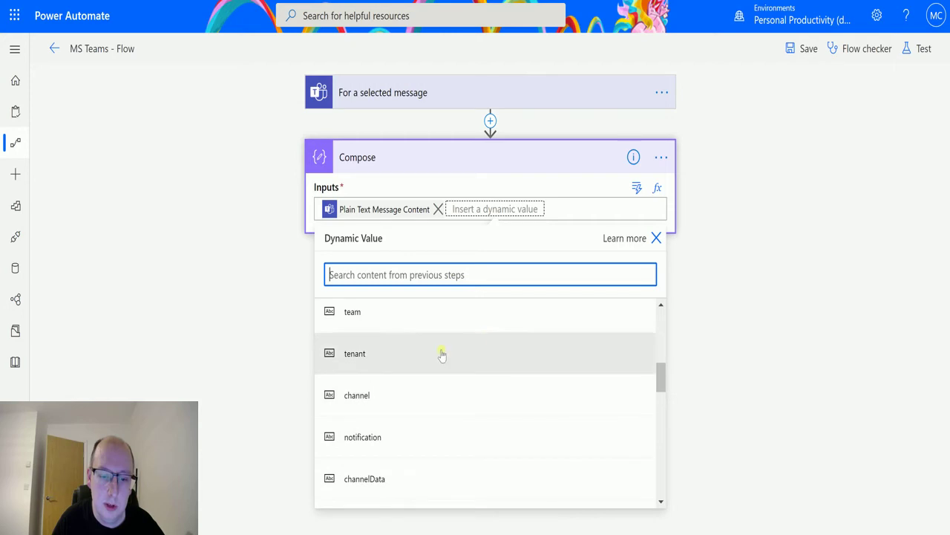
{"action": "left_click", "coordinate": [402, 319]}
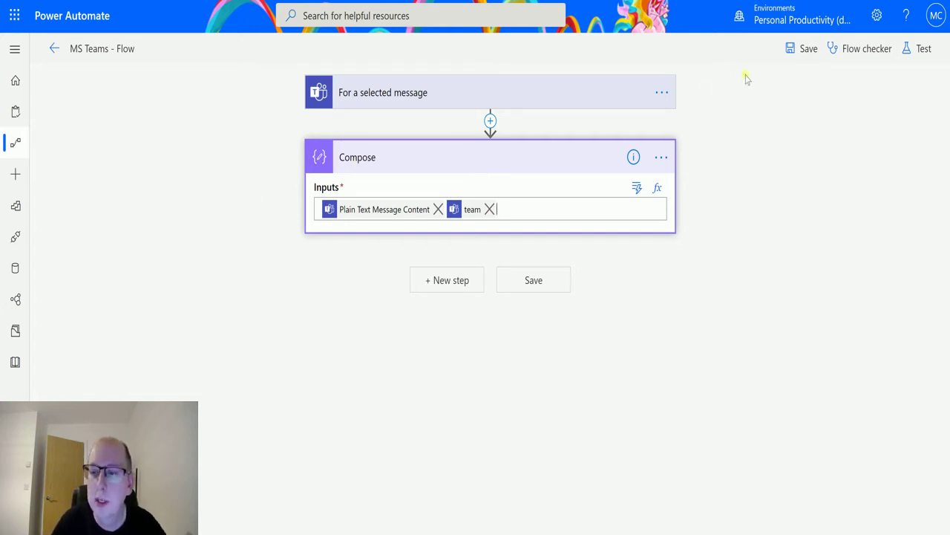
Save the flow, cancel the unavailable test, and switch to Microsoft Teams
{"action": "left_click", "coordinate": [807, 49]}
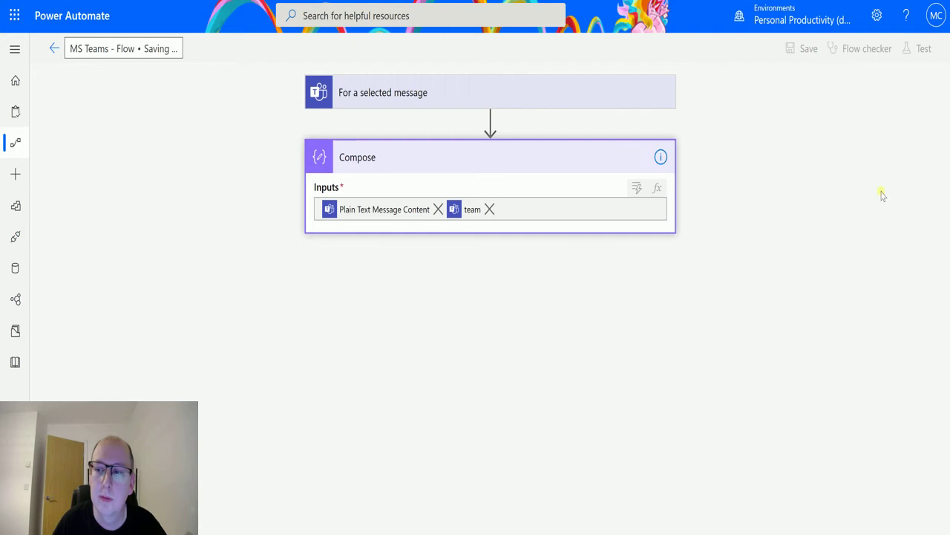
{"action": "left_click", "coordinate": [919, 52]}
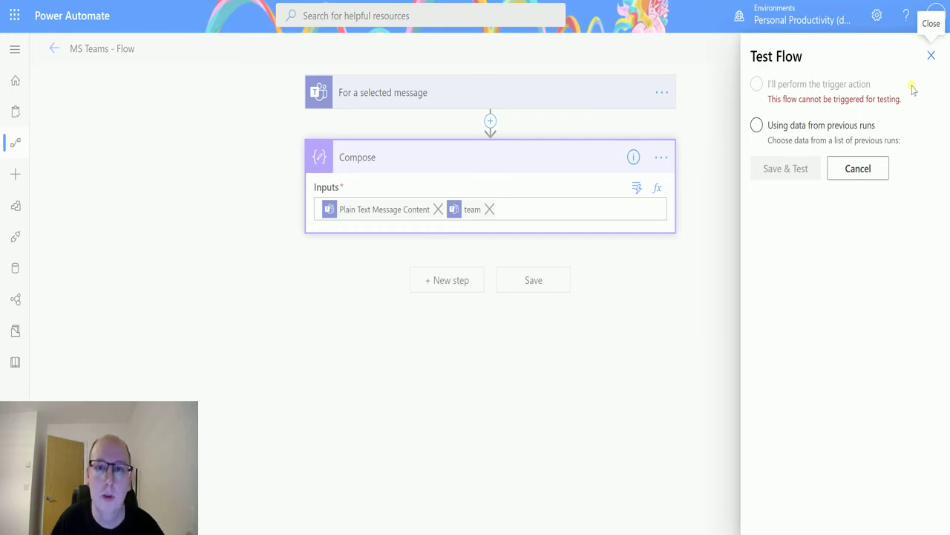
{"action": "left_click", "coordinate": [865, 168]}
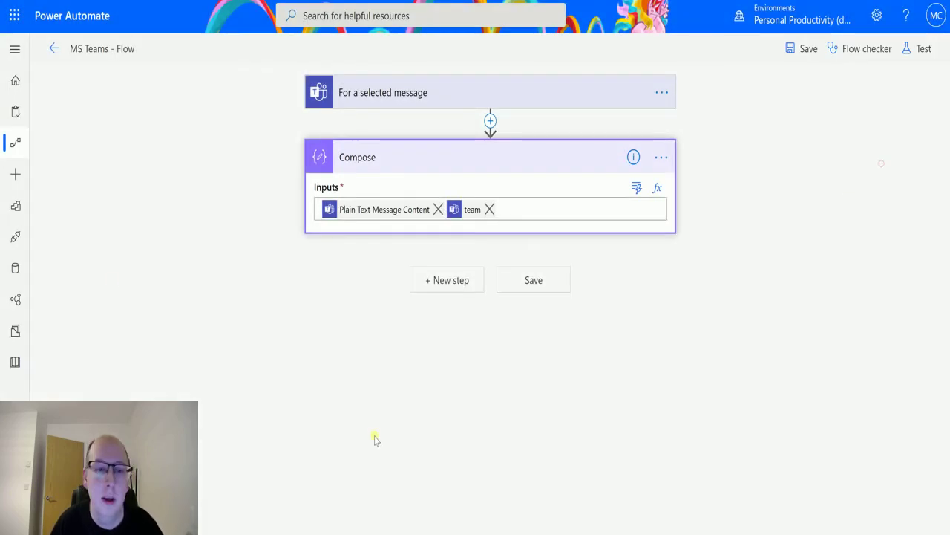
{"action": "key", "text": "alt+Tab"}
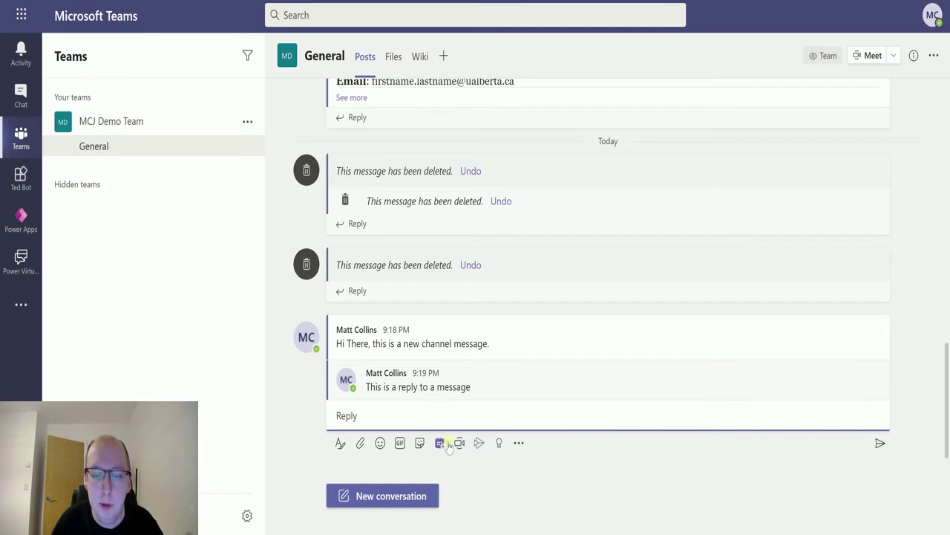
Thumbs-up the message, then open the reply's More actions to reveal MS Teams - Flow
{"action": "mouse_move", "coordinate": [715, 325]}
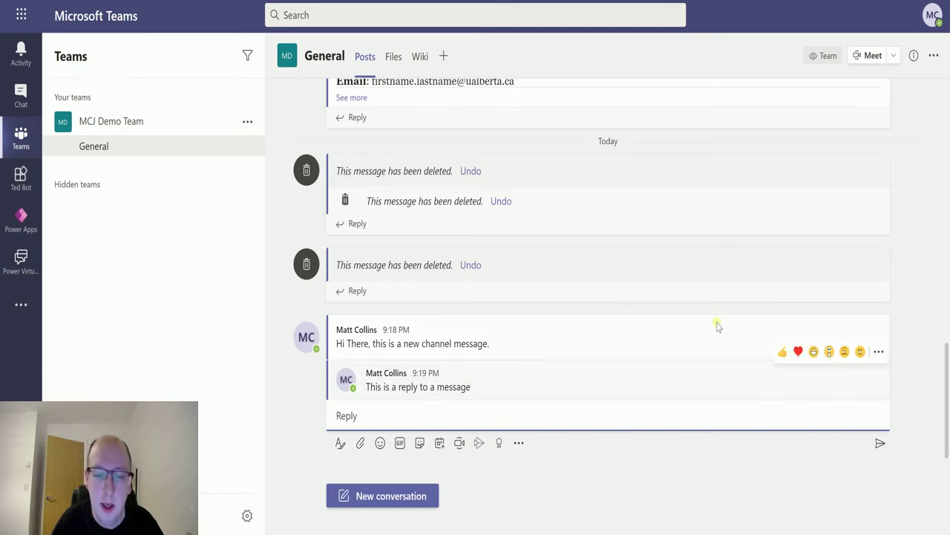
{"action": "left_click", "coordinate": [784, 352]}
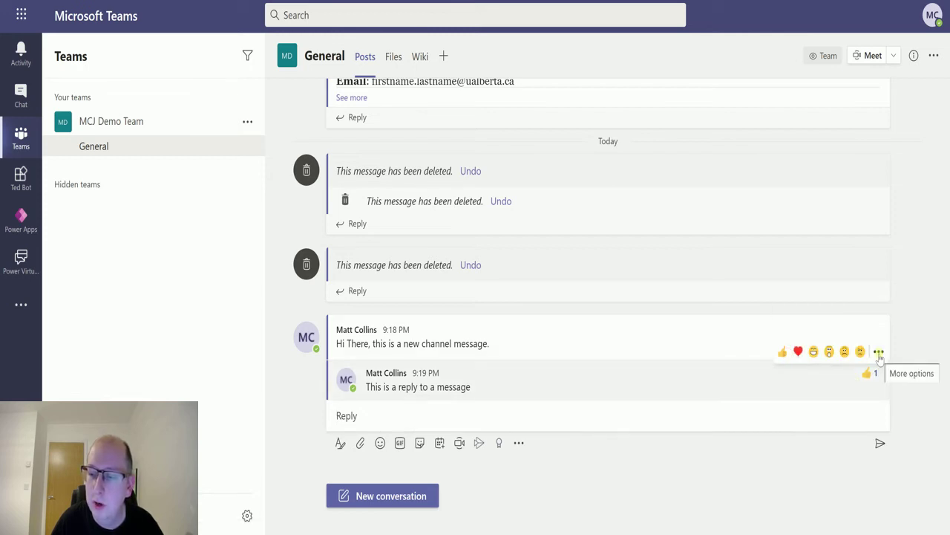
{"action": "left_click", "coordinate": [879, 353]}
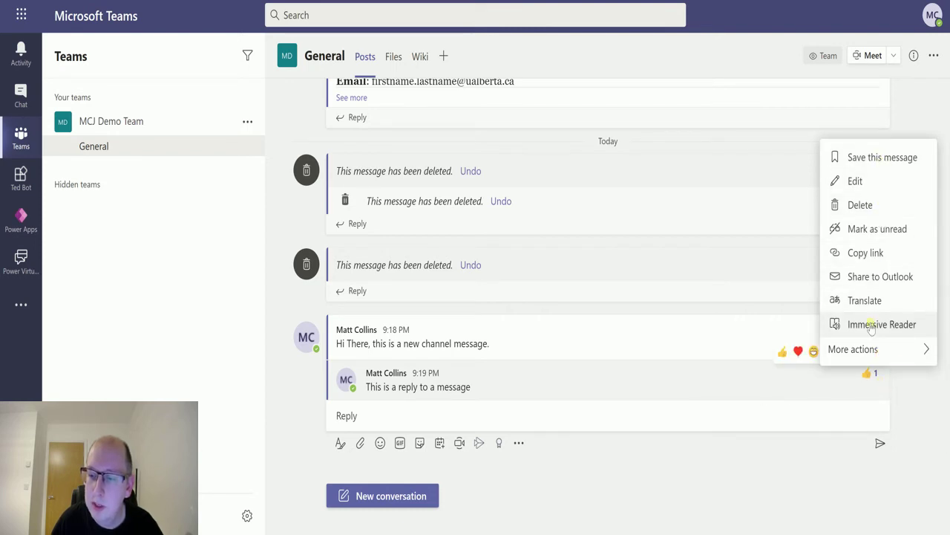
{"action": "mouse_move", "coordinate": [855, 355]}
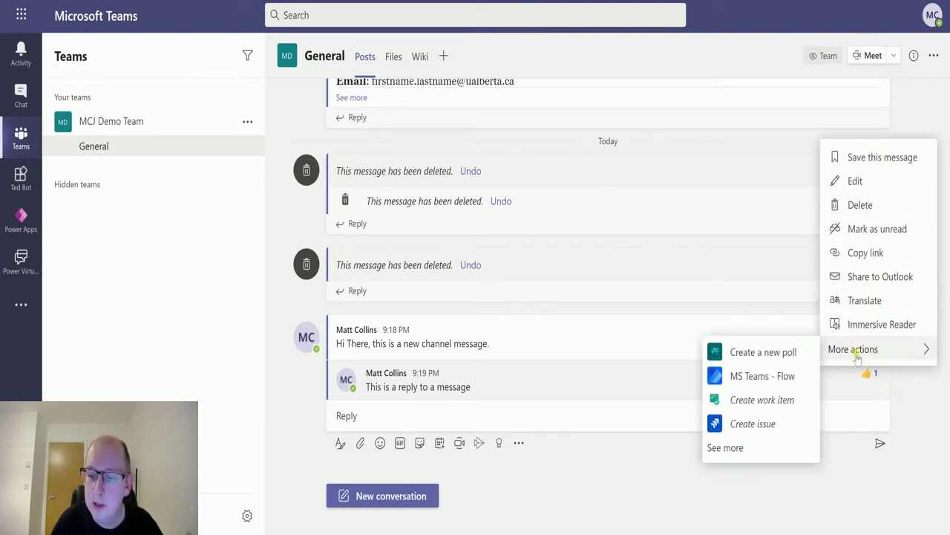
{"action": "key", "text": "Escape"}
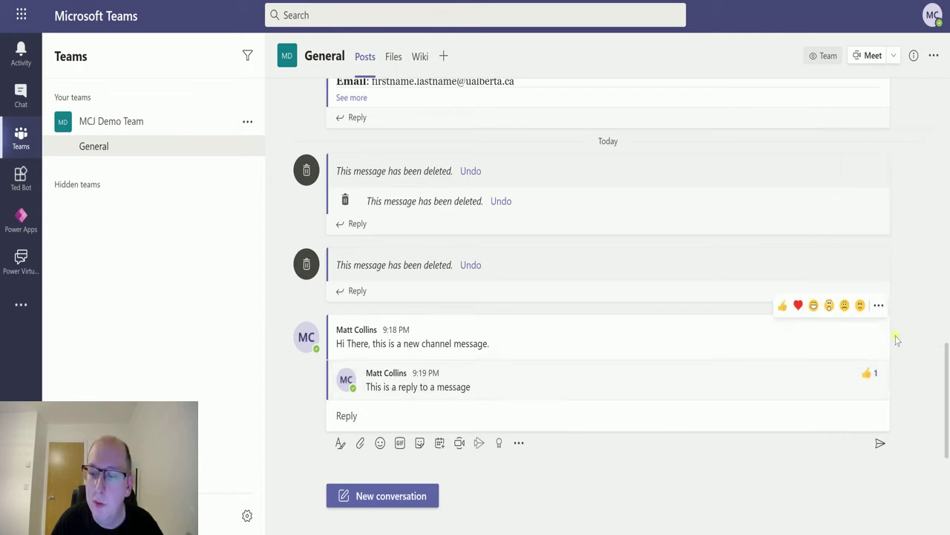
{"action": "left_click", "coordinate": [879, 305]}
{"action": "mouse_move", "coordinate": [885, 306]}
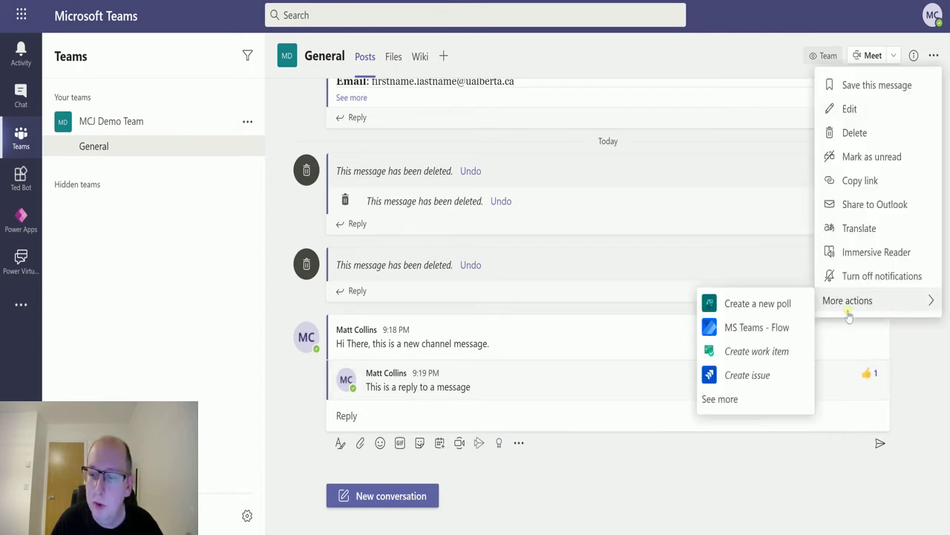
{"action": "left_click", "coordinate": [906, 402]}
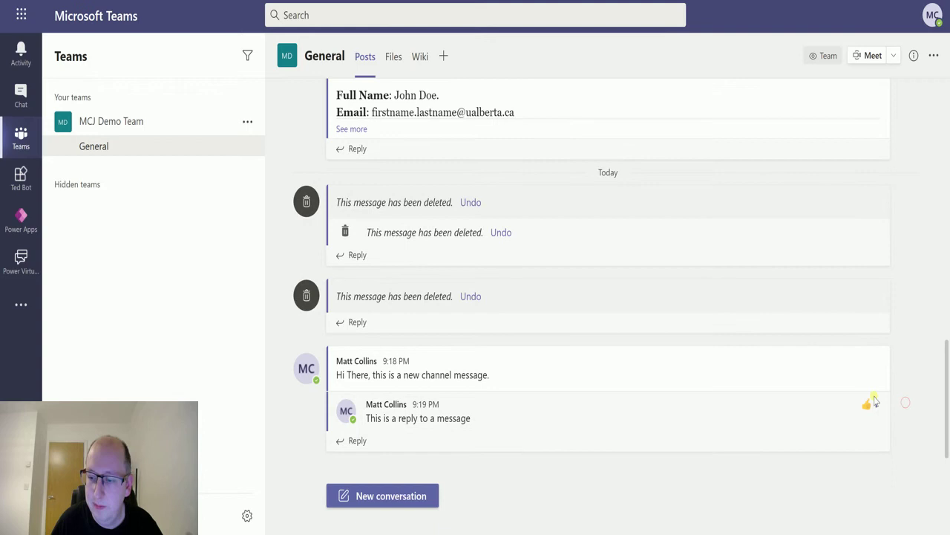
{"action": "left_click", "coordinate": [879, 381]}
{"action": "mouse_move", "coordinate": [855, 384]}
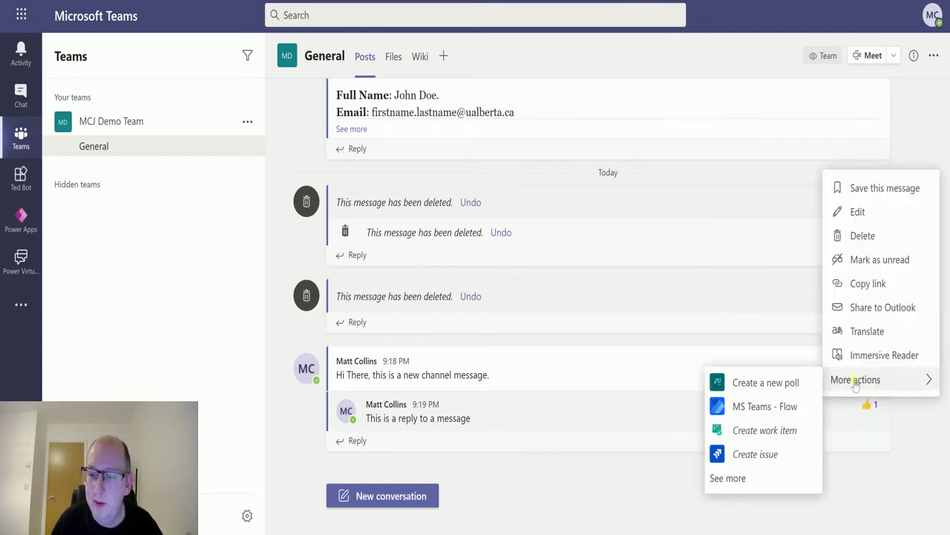
Run MS Teams - Flow on the reply message from its More actions submenu
{"action": "left_click", "coordinate": [749, 408]}
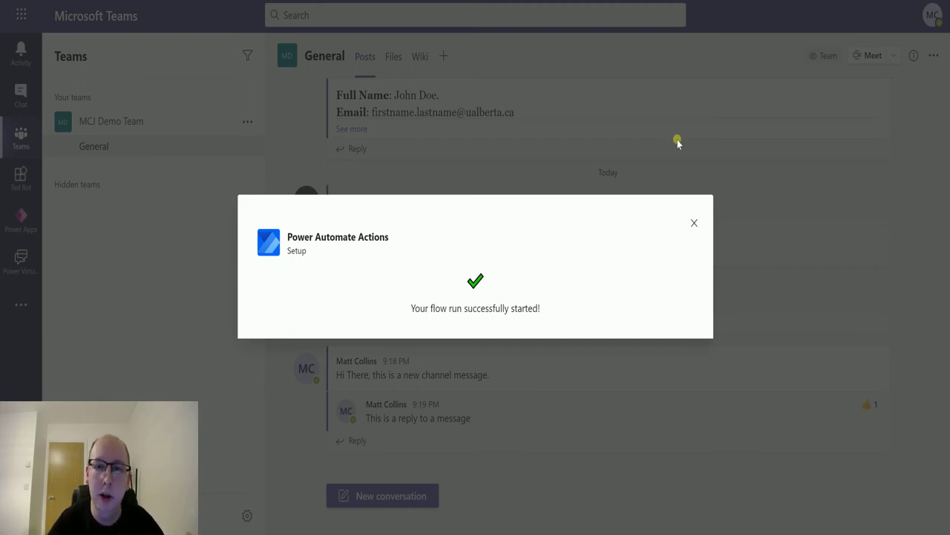
Close the Teams confirmation, leave the flow editor, and open the most recent run
{"action": "left_click", "coordinate": [693, 222]}
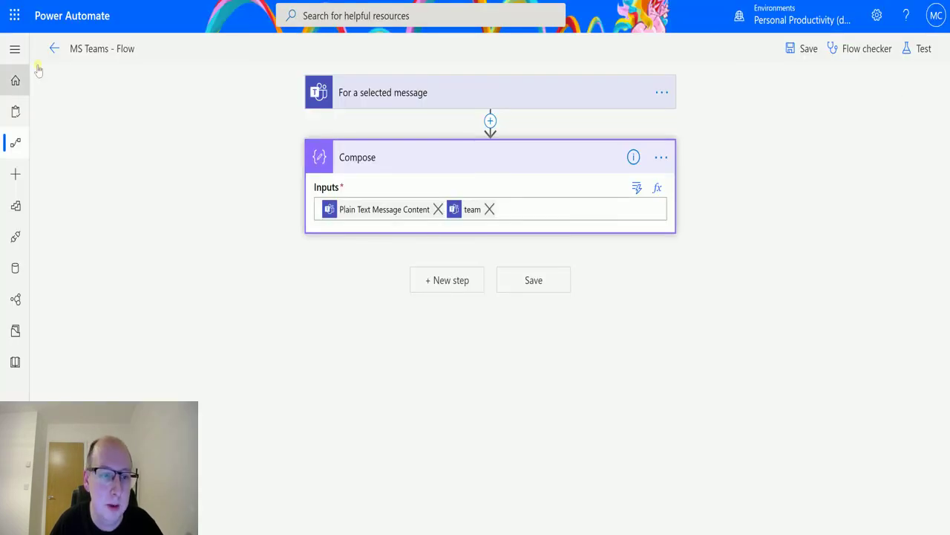
{"action": "left_click", "coordinate": [52, 52]}
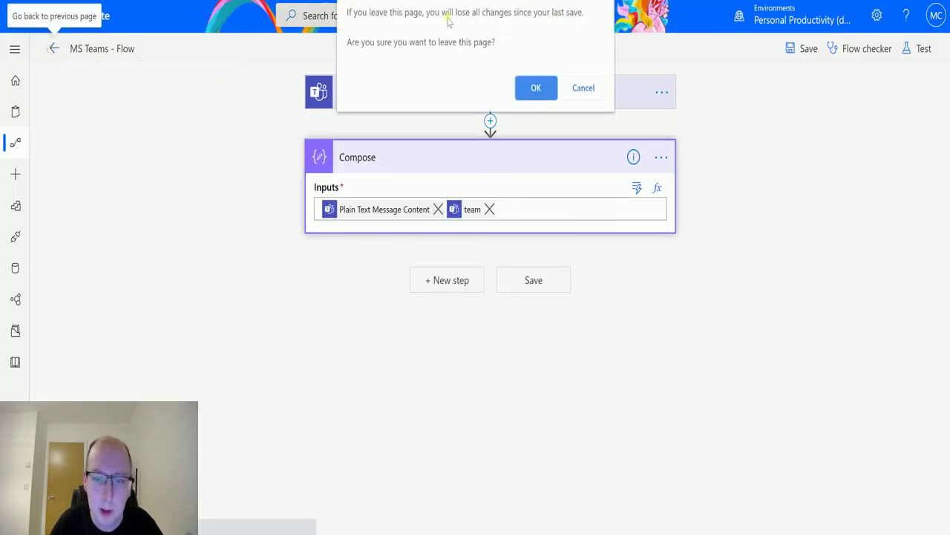
{"action": "left_click", "coordinate": [550, 88]}
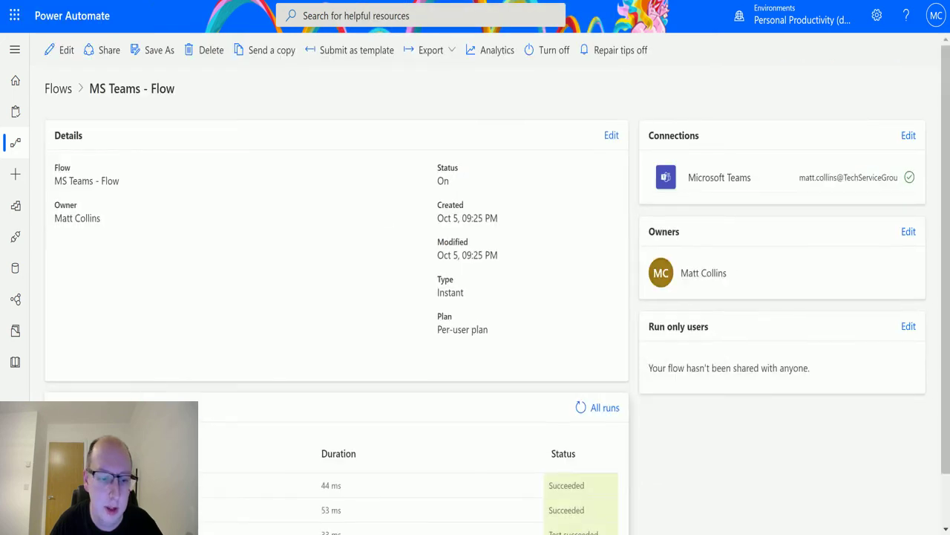
{"action": "left_click", "coordinate": [112, 485]}
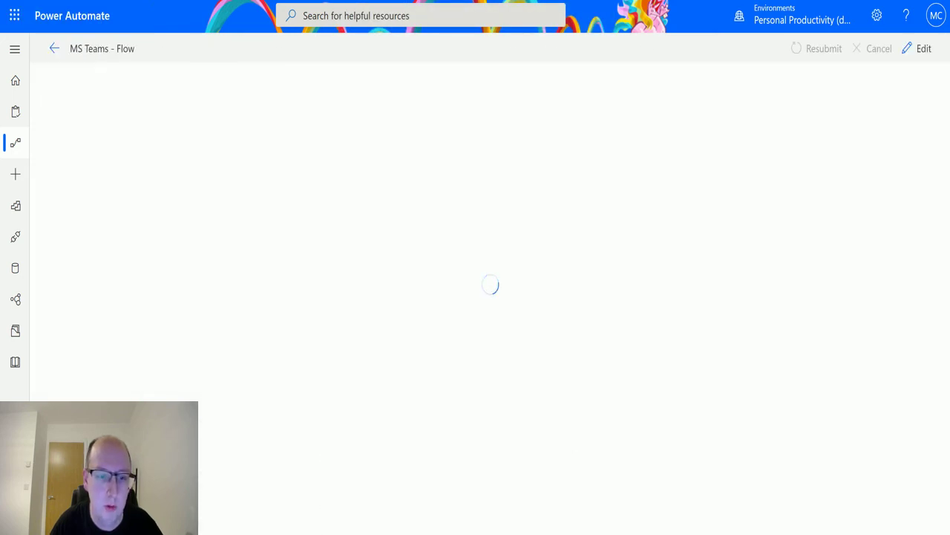
Expand the 'For a selected message' trigger in the run to review its inputs and outputs
{"action": "left_click", "coordinate": [501, 128]}
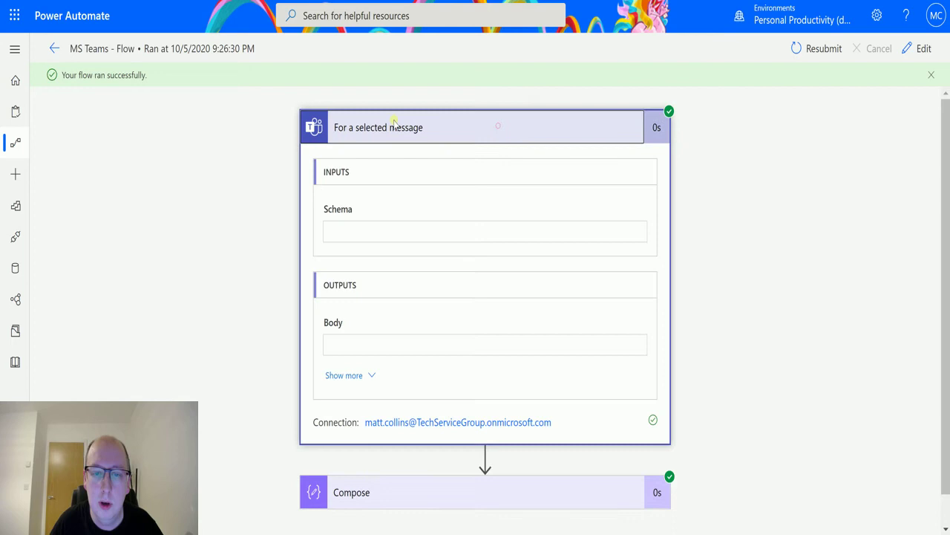
{"action": "scroll", "coordinate": [689, 141], "scroll_direction": "down", "scroll_amount": 1}
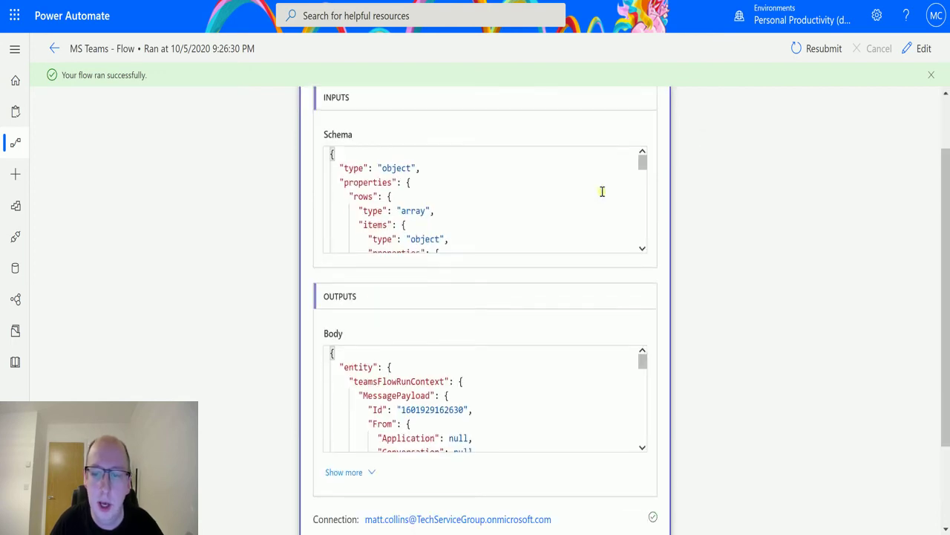
{"action": "left_click_drag", "start_coordinate": [646, 171], "coordinate": [683, 248]}
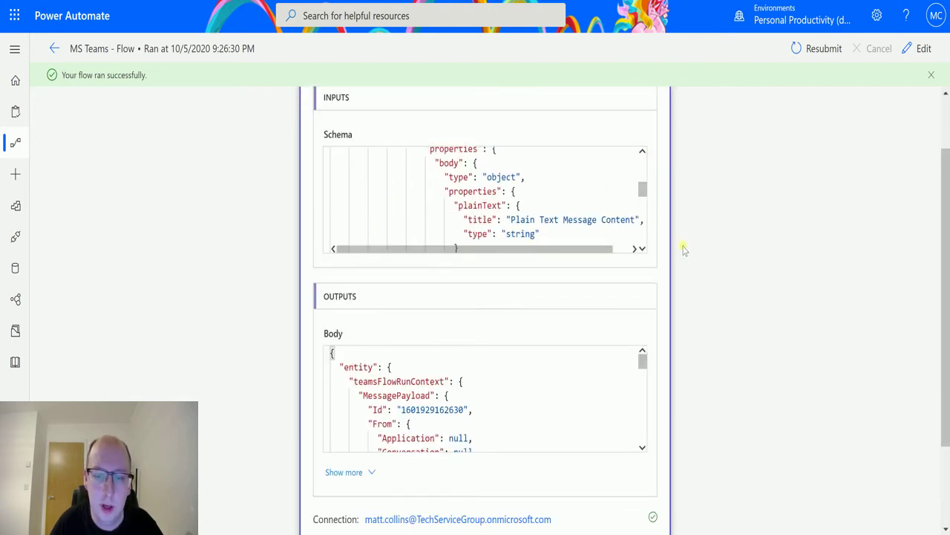
{"action": "scroll", "coordinate": [683, 248], "scroll_direction": "down", "scroll_amount": 1}
{"action": "left_click_drag", "start_coordinate": [643, 286], "coordinate": [643, 334]}
{"action": "scroll", "coordinate": [689, 256], "scroll_direction": "down", "scroll_amount": 1}
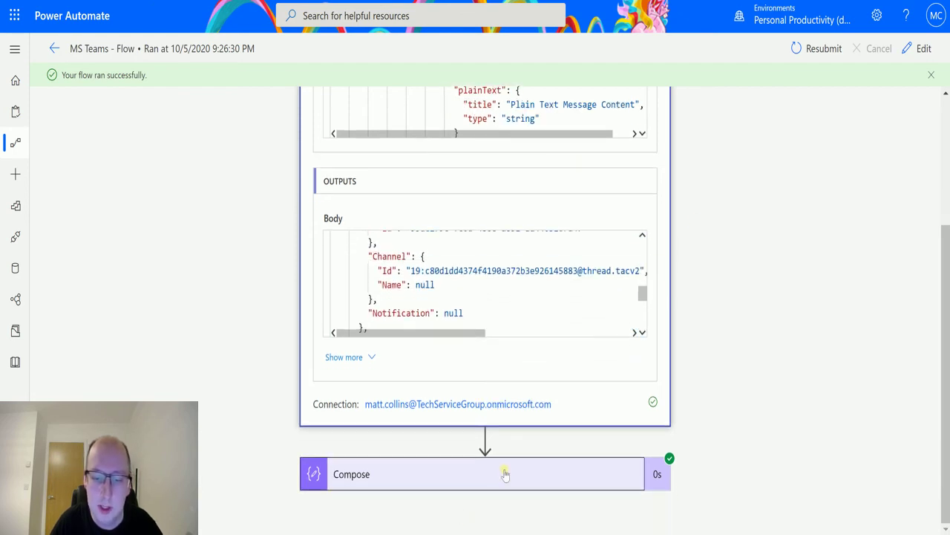
Expand the run's Compose step and select its 'This is a reply to a message' text plus team JSON
{"action": "left_click", "coordinate": [505, 474]}
{"action": "scroll", "coordinate": [793, 199], "scroll_direction": "down", "scroll_amount": 2}
{"action": "scroll", "coordinate": [793, 199], "scroll_direction": "down", "scroll_amount": 2}
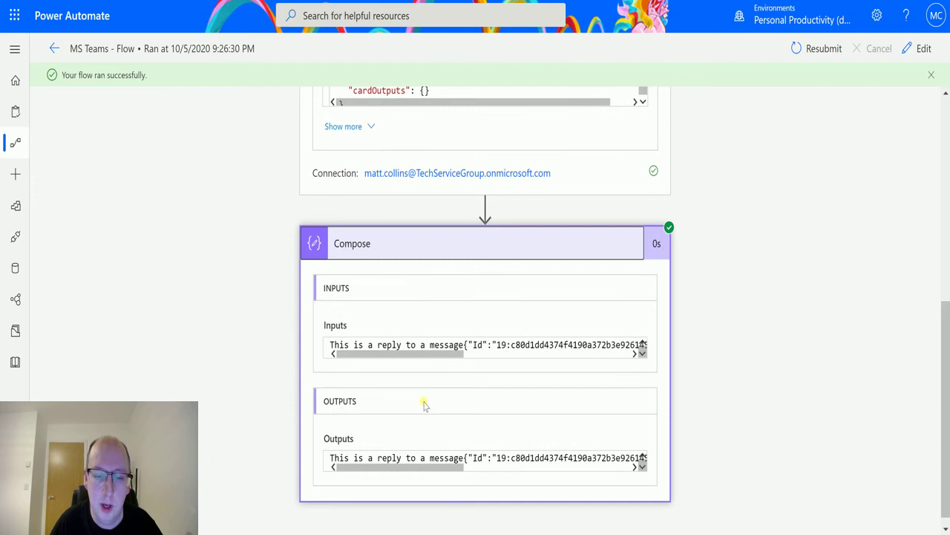
{"action": "left_click_drag", "start_coordinate": [368, 338], "coordinate": [412, 357]}
{"action": "left_click", "coordinate": [439, 334]}
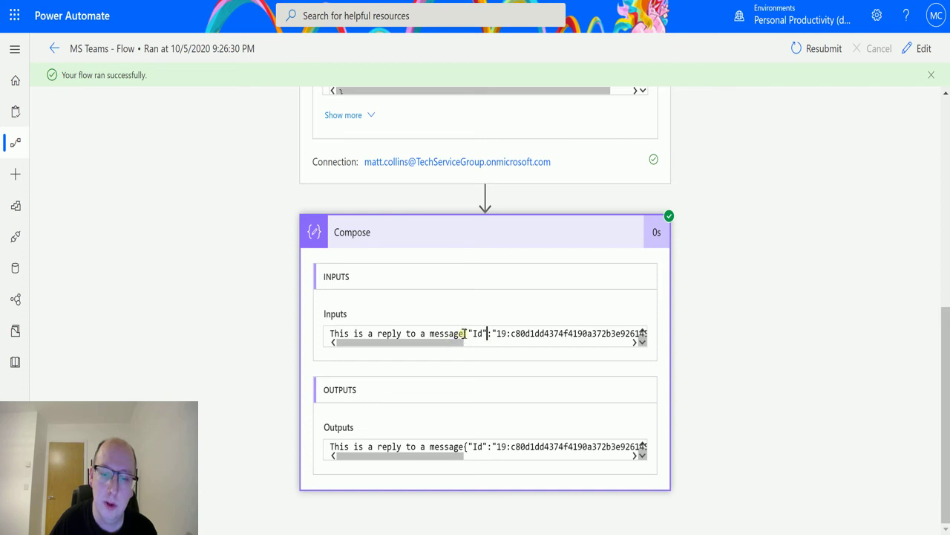
{"action": "left_click_drag", "start_coordinate": [464, 333], "coordinate": [293, 334]}
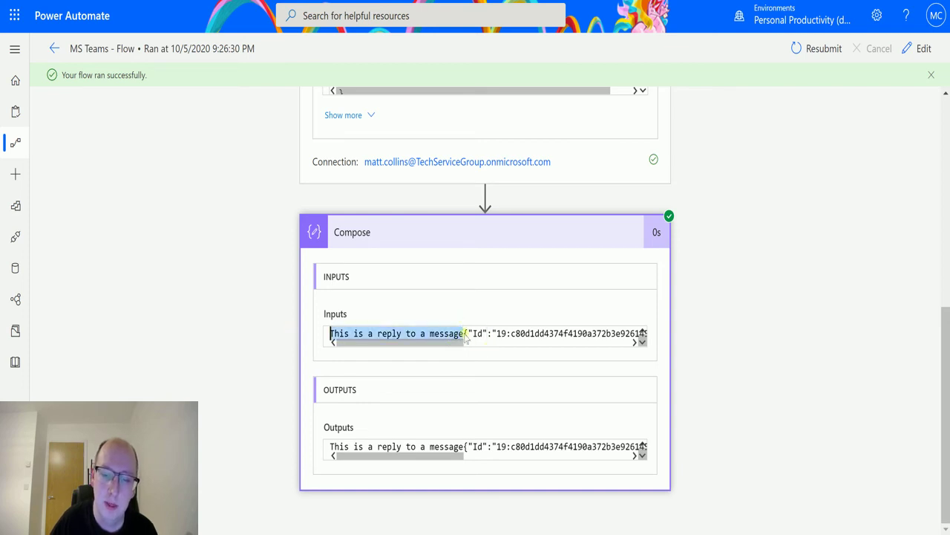
{"action": "key", "text": "ctrl+a"}
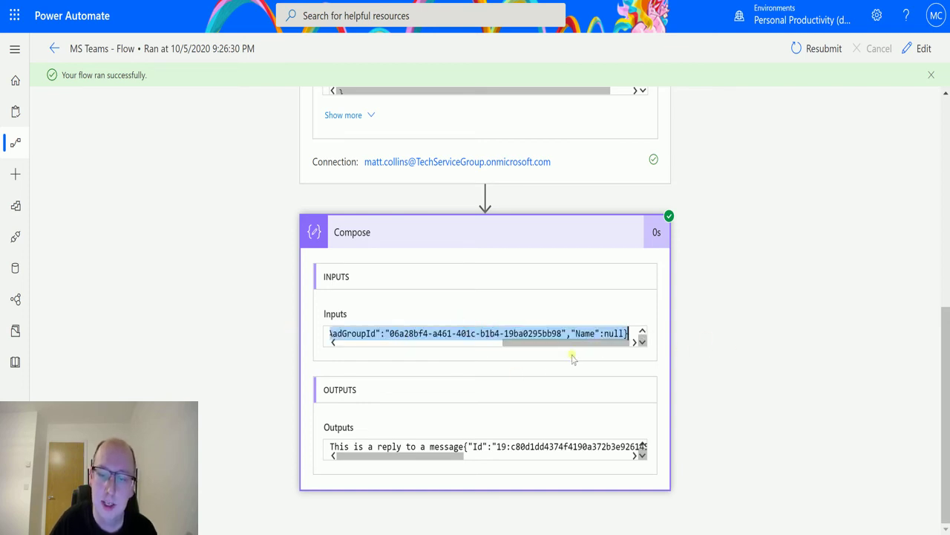
{"action": "left_click_drag", "start_coordinate": [565, 343], "coordinate": [417, 329]}
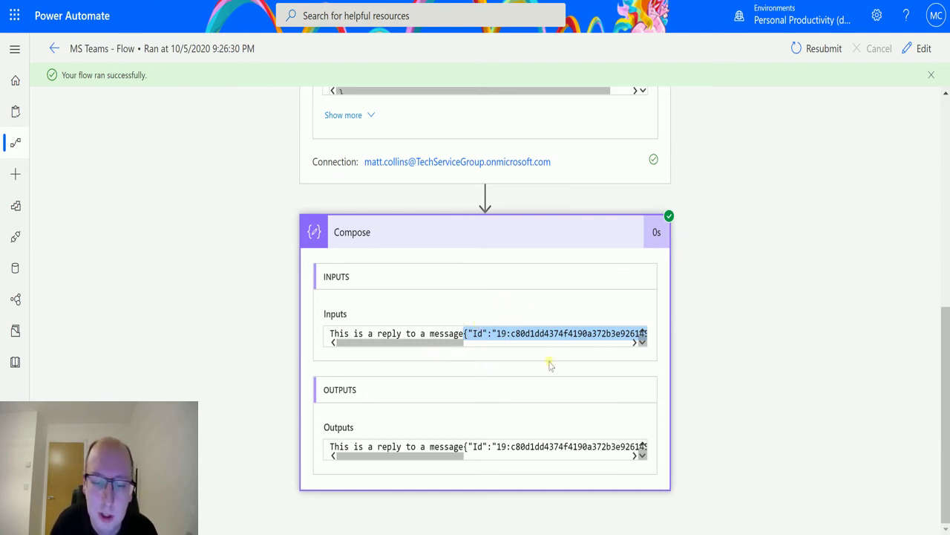
{"action": "left_click_drag", "start_coordinate": [446, 346], "coordinate": [508, 353]}
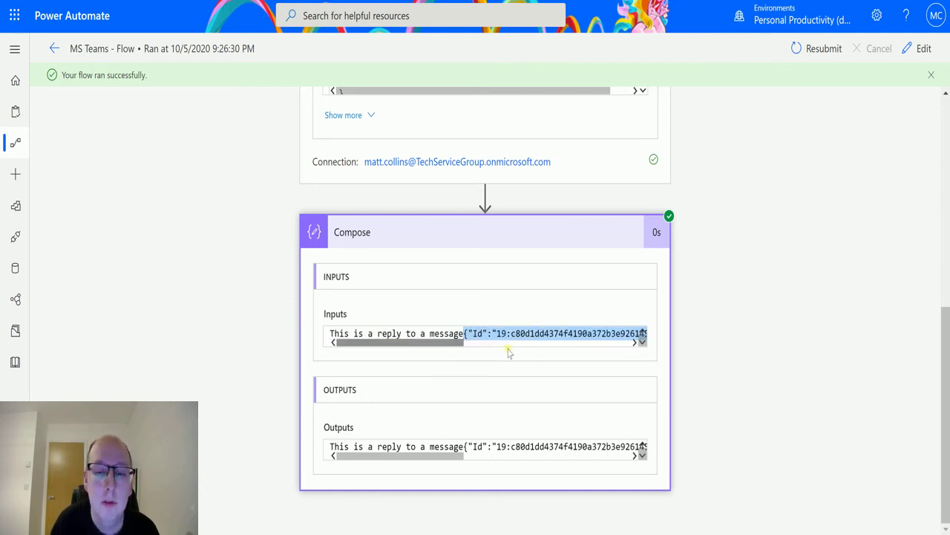
{"action": "left_click", "coordinate": [508, 354]}
{"action": "scroll", "coordinate": [416, 179], "scroll_direction": "up", "scroll_amount": 2}
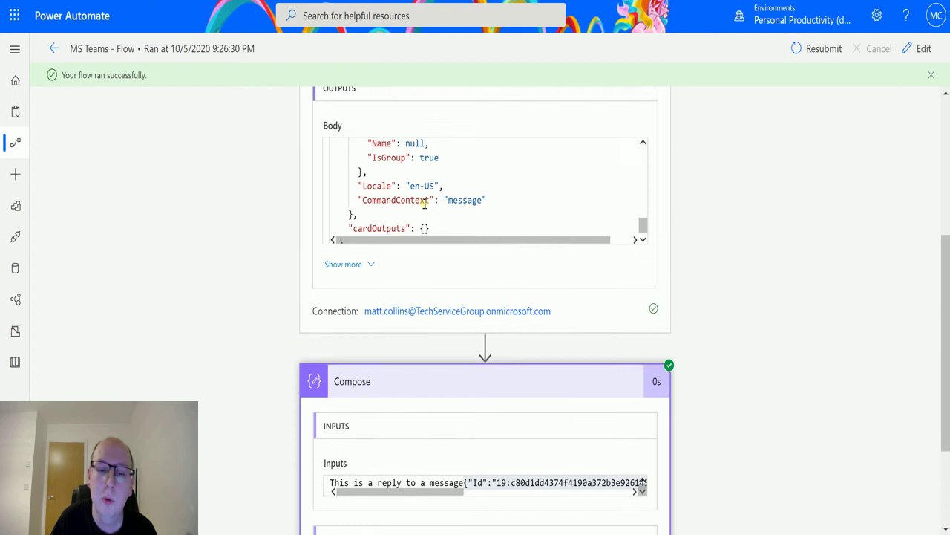
{"action": "scroll", "coordinate": [428, 190], "scroll_direction": "up", "scroll_amount": 5}
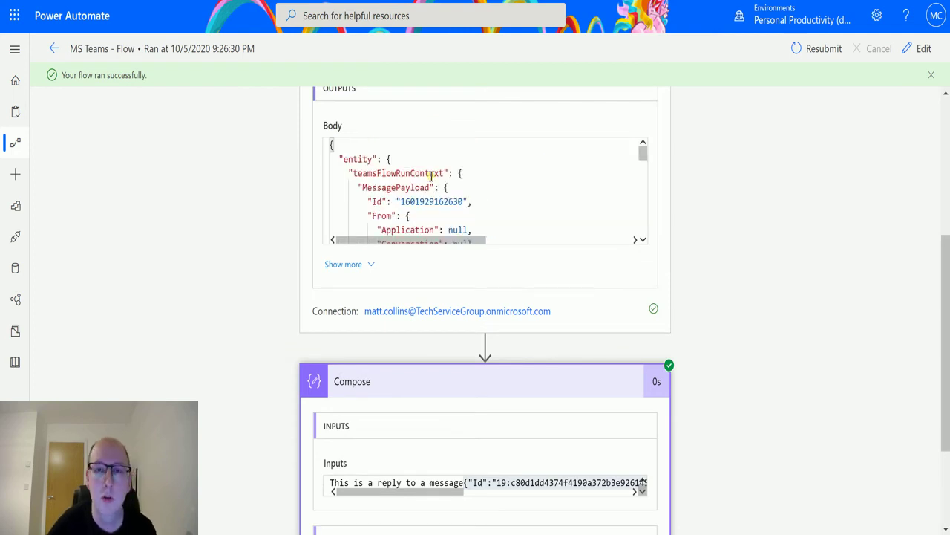